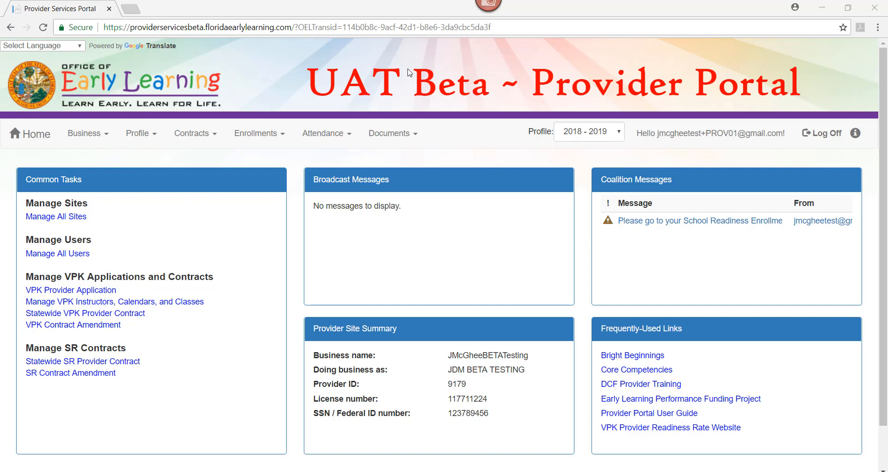
Step: Open the School Readiness (SR) attendance roster and look over its enrolled children and attendance calendar
{"action": "left_click", "coordinate": [323, 134]}
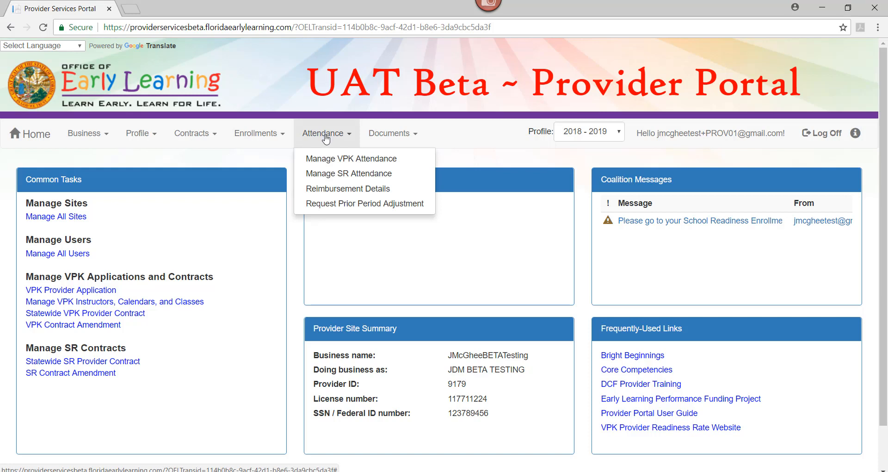
{"action": "left_click", "coordinate": [329, 175]}
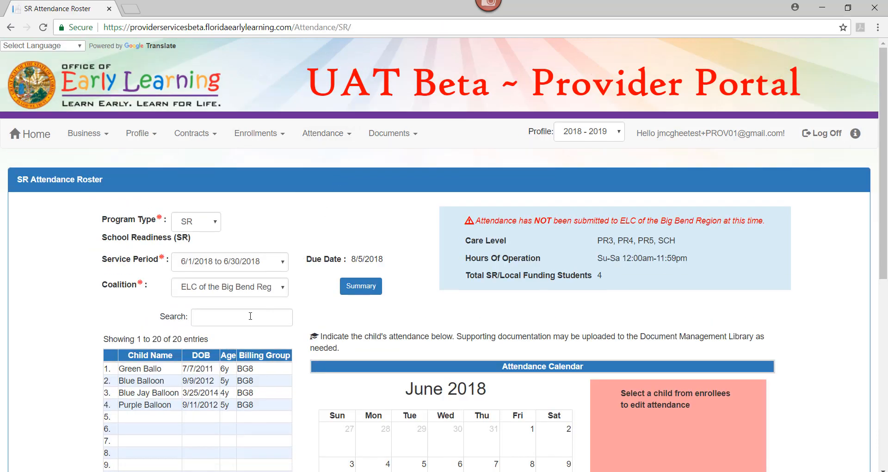
{"action": "scroll", "coordinate": [250, 316], "scroll_direction": "down", "scroll_amount": 1}
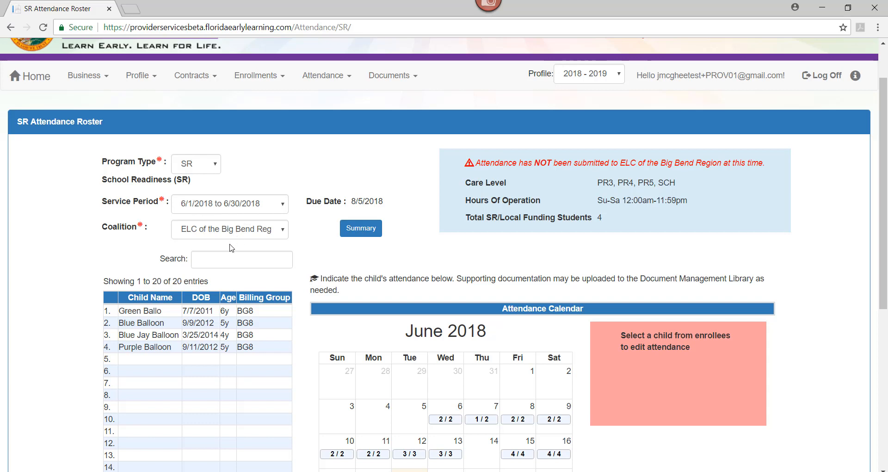
{"action": "scroll", "coordinate": [169, 312], "scroll_direction": "down", "scroll_amount": 1}
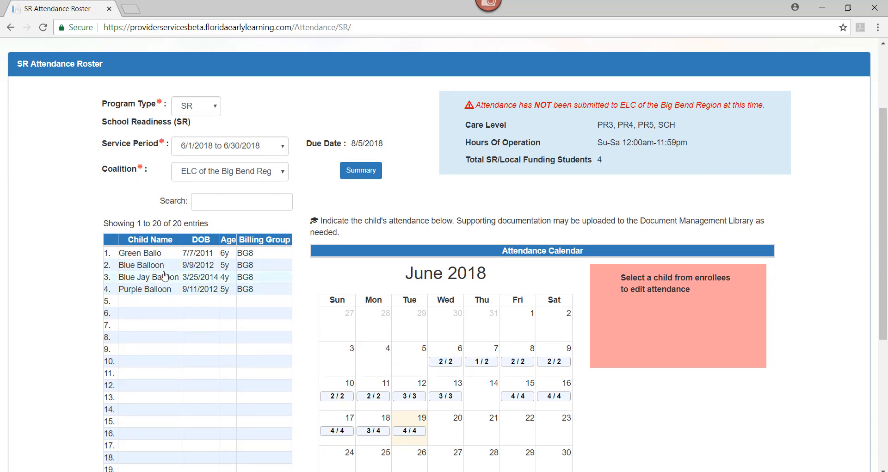
{"action": "scroll", "coordinate": [269, 244], "scroll_direction": "down", "scroll_amount": 2}
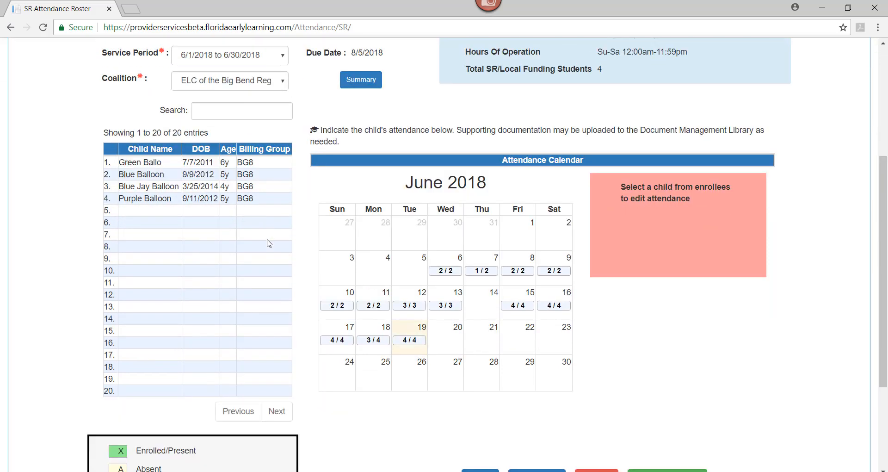
{"action": "scroll", "coordinate": [270, 244], "scroll_direction": "down", "scroll_amount": 3}
{"action": "scroll", "coordinate": [238, 261], "scroll_direction": "up", "scroll_amount": 6}
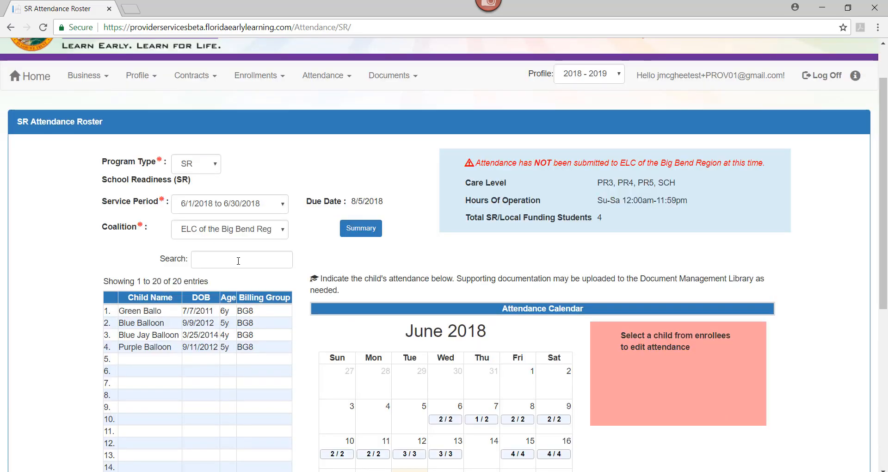
Step: Select the first child in the roster to load that child's June 2018 attendance calendar
{"action": "left_click", "coordinate": [131, 314]}
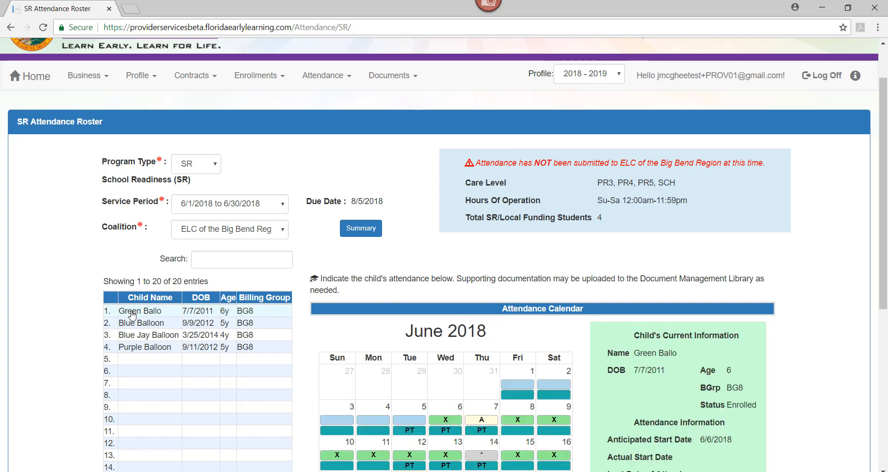
{"action": "scroll", "coordinate": [132, 314], "scroll_direction": "down", "scroll_amount": 3}
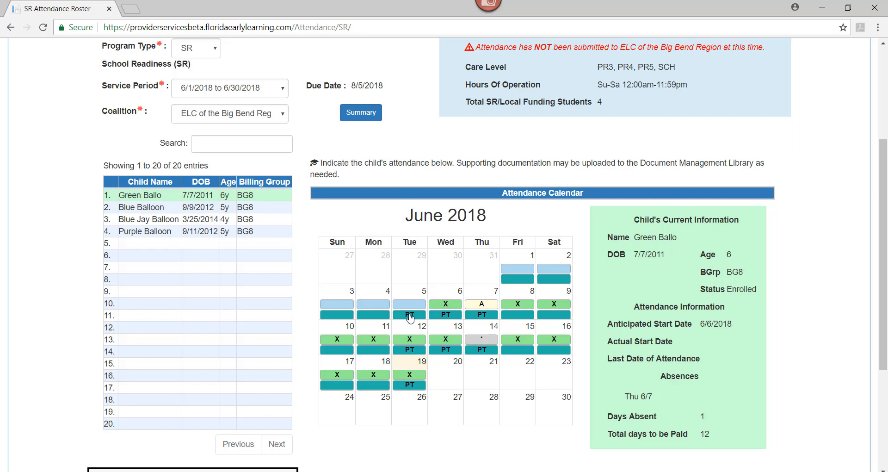
{"action": "mouse_move", "coordinate": [412, 308]}
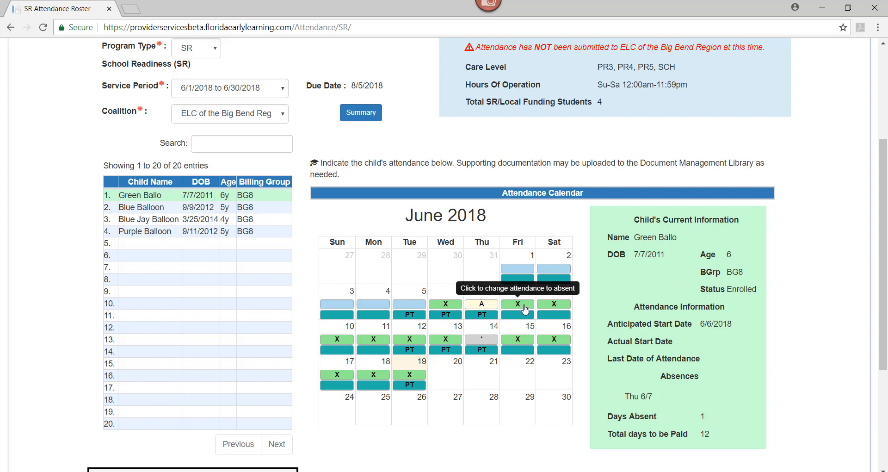
Step: Mark the selected child absent on 6/8/2018 with the reason Enrolled/Non-Reimbursable Day and save the absence
{"action": "left_click", "coordinate": [525, 308]}
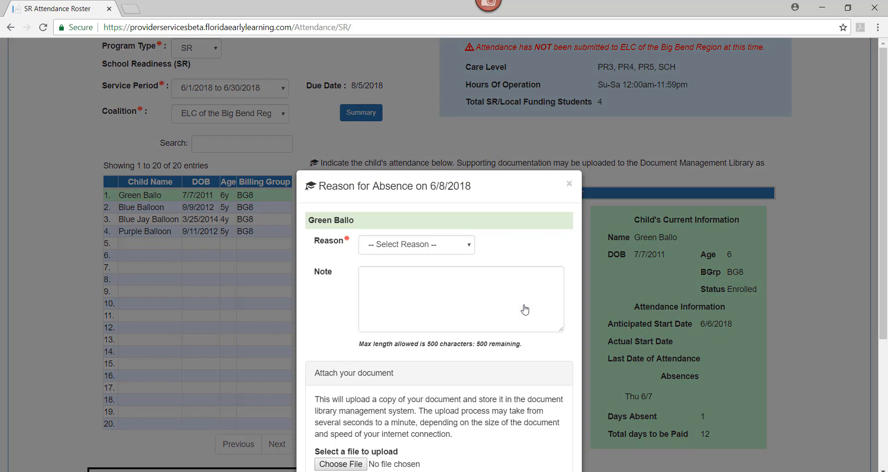
{"action": "left_click", "coordinate": [439, 245]}
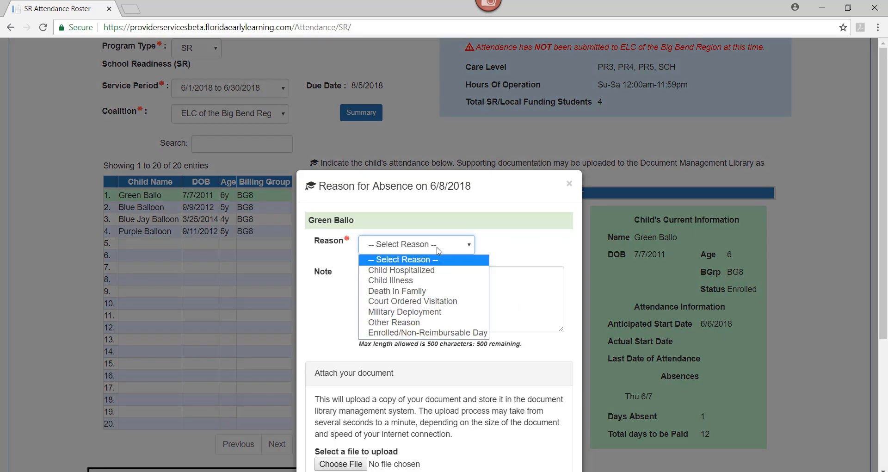
{"action": "left_click", "coordinate": [435, 331]}
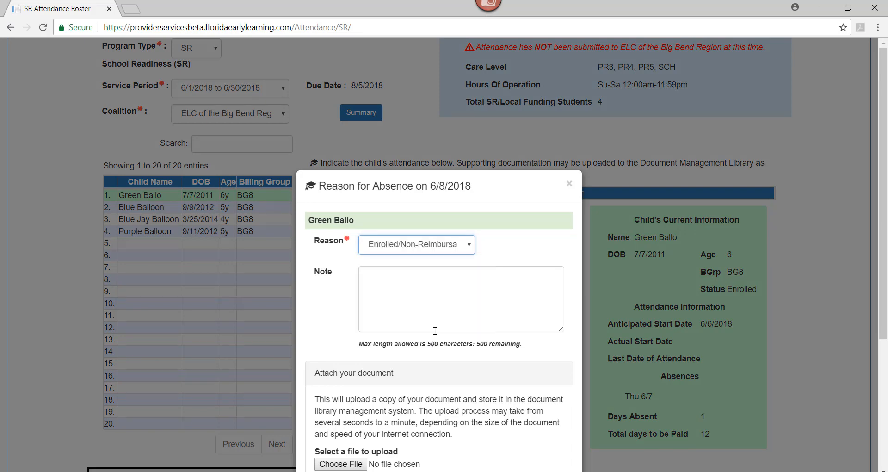
{"action": "scroll", "coordinate": [444, 356], "scroll_direction": "down", "scroll_amount": 4}
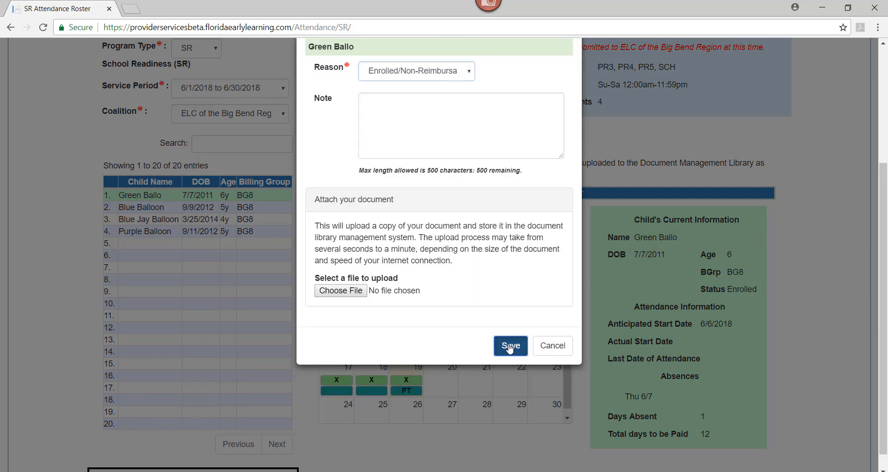
{"action": "left_click", "coordinate": [509, 347]}
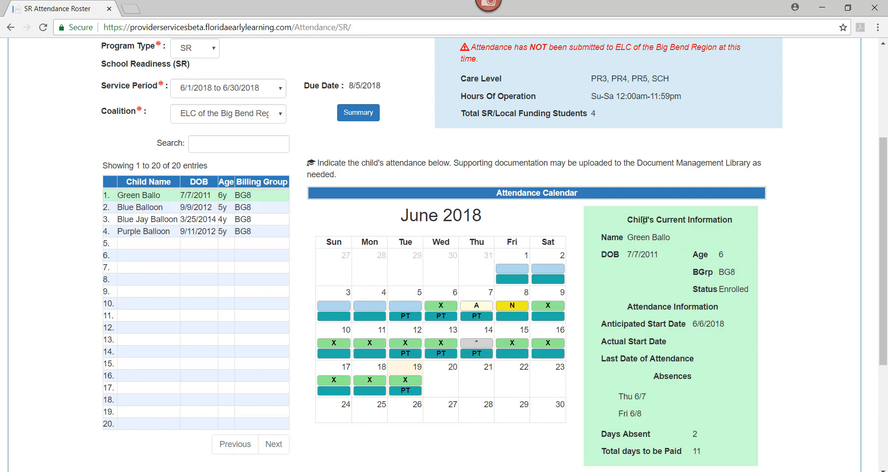
{"action": "left_click_drag", "start_coordinate": [626, 219], "coordinate": [730, 235]}
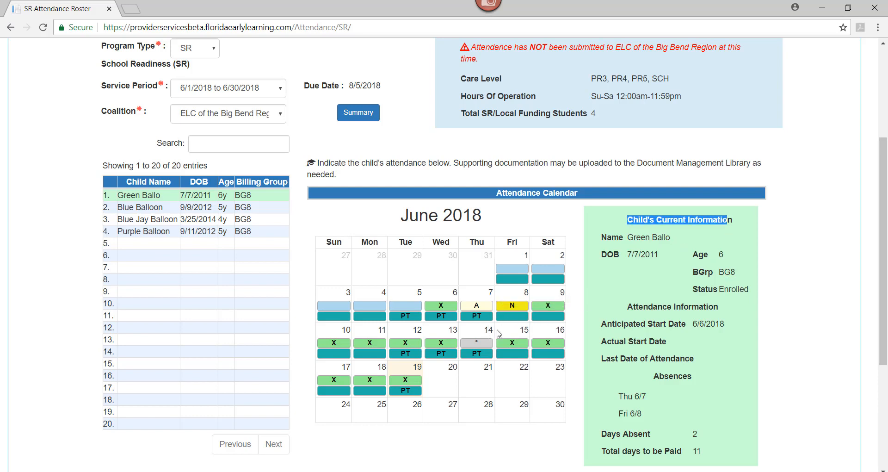
Step: Mark the selected child absent on 6/12/2018 with the reason Child Illness and save the absence
{"action": "left_click", "coordinate": [415, 348]}
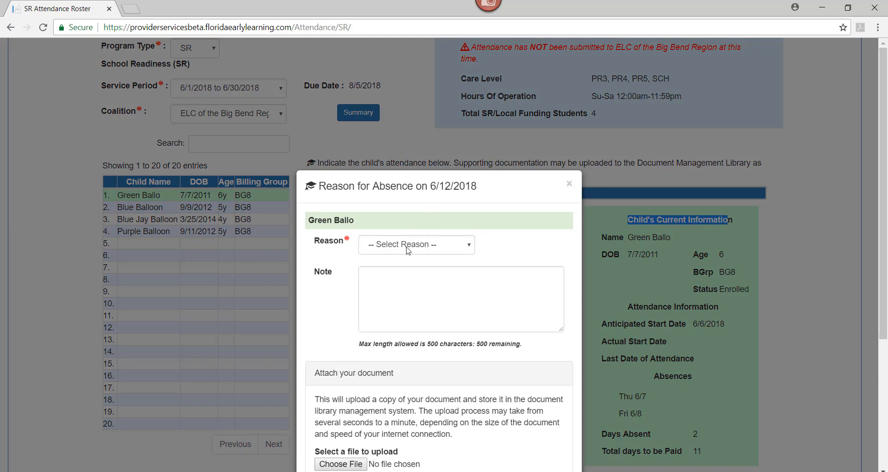
{"action": "left_click", "coordinate": [408, 250]}
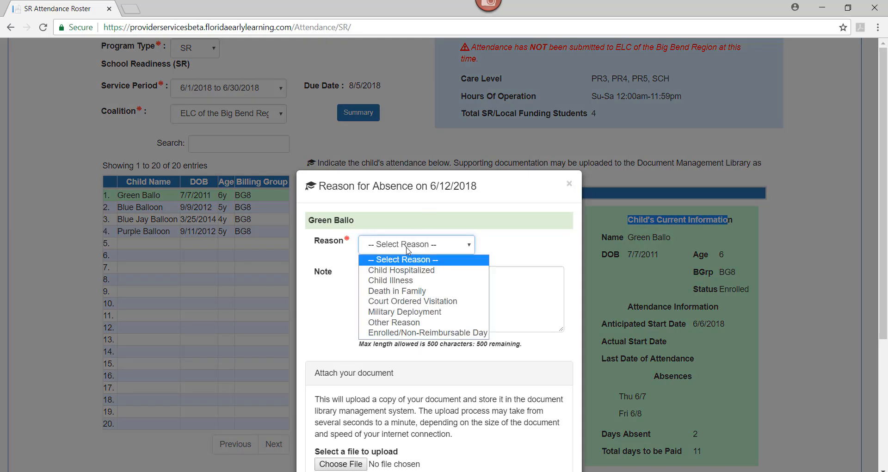
{"action": "left_click", "coordinate": [406, 281]}
{"action": "scroll", "coordinate": [417, 304], "scroll_direction": "down", "scroll_amount": 2}
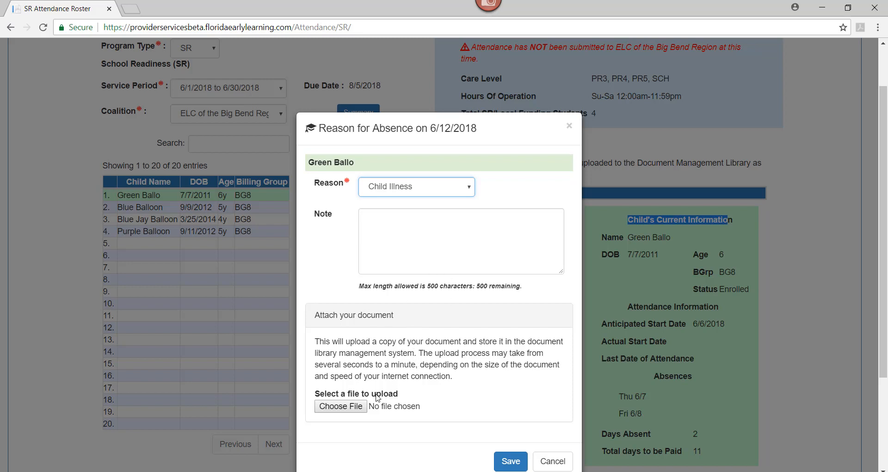
{"action": "left_click", "coordinate": [509, 462]}
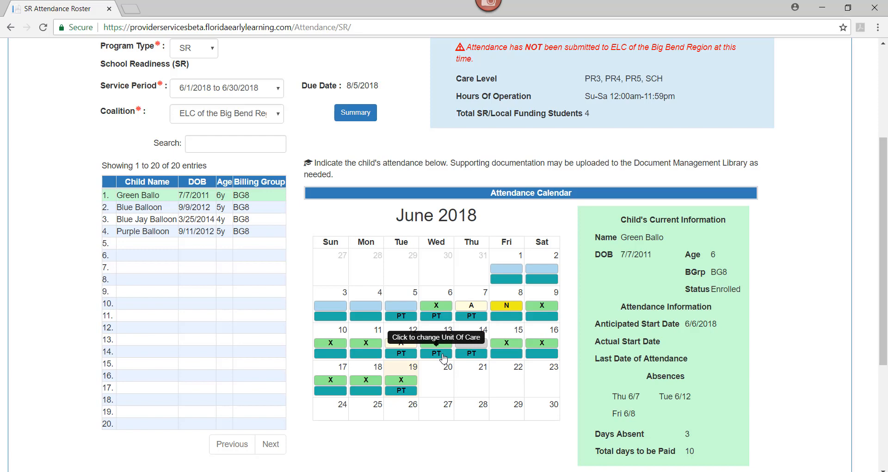
Step: Change the selected child's unit of care on 6/13/2018 to FT: Full-time and save it
{"action": "left_click", "coordinate": [442, 356]}
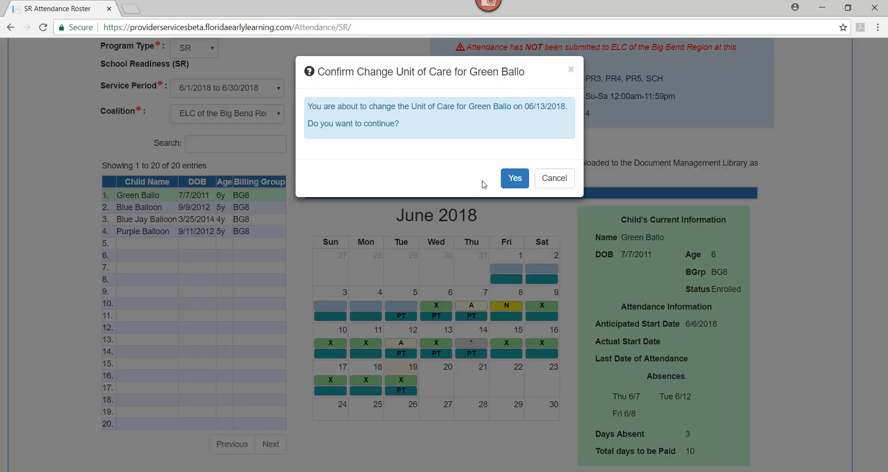
{"action": "left_click", "coordinate": [507, 179]}
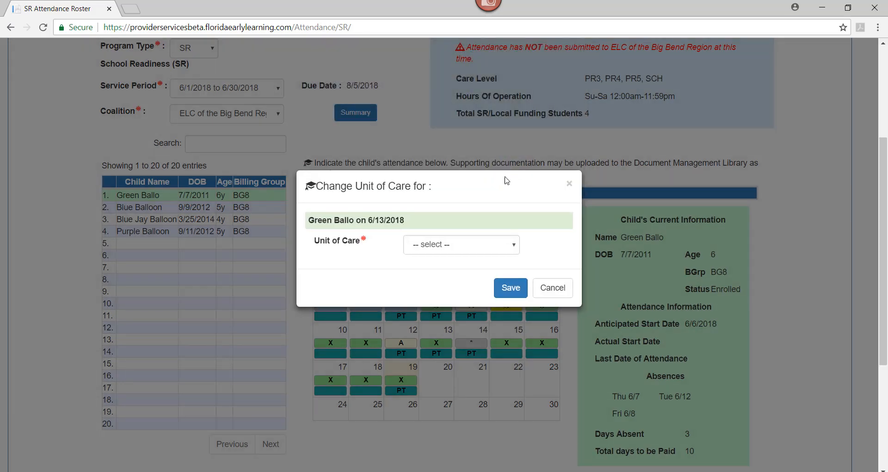
{"action": "left_click", "coordinate": [453, 253]}
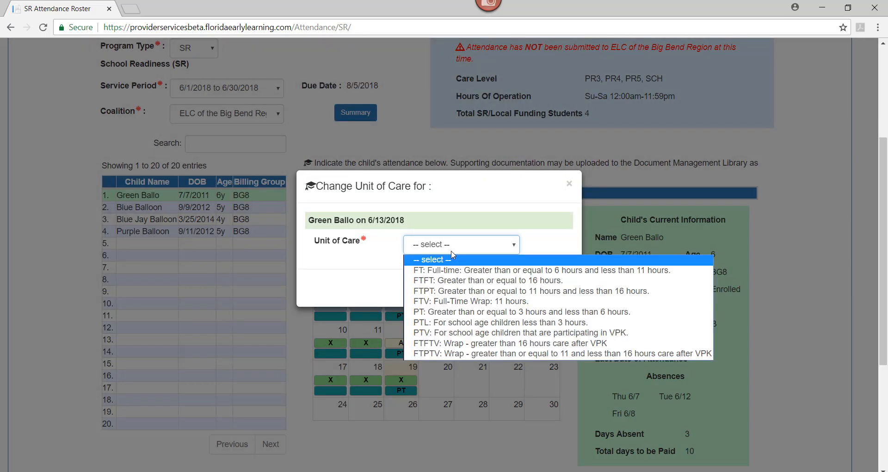
{"action": "left_click", "coordinate": [452, 270]}
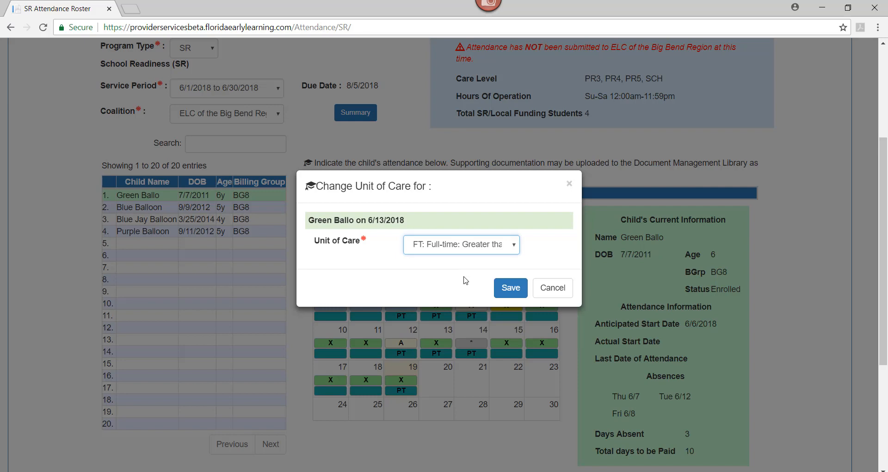
{"action": "left_click", "coordinate": [507, 291]}
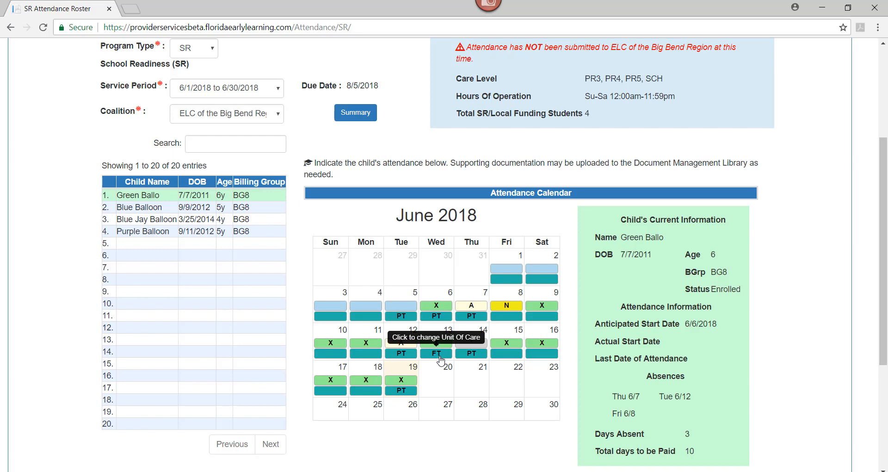
Step: Review the child's current information, including the days absent and the total days to be paid
{"action": "scroll", "coordinate": [440, 391], "scroll_direction": "down", "scroll_amount": 1}
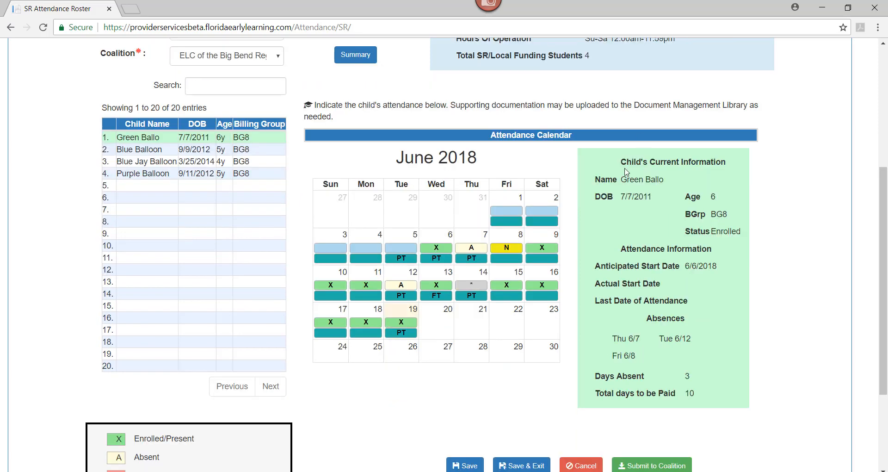
{"action": "left_click_drag", "start_coordinate": [621, 162], "coordinate": [731, 163]}
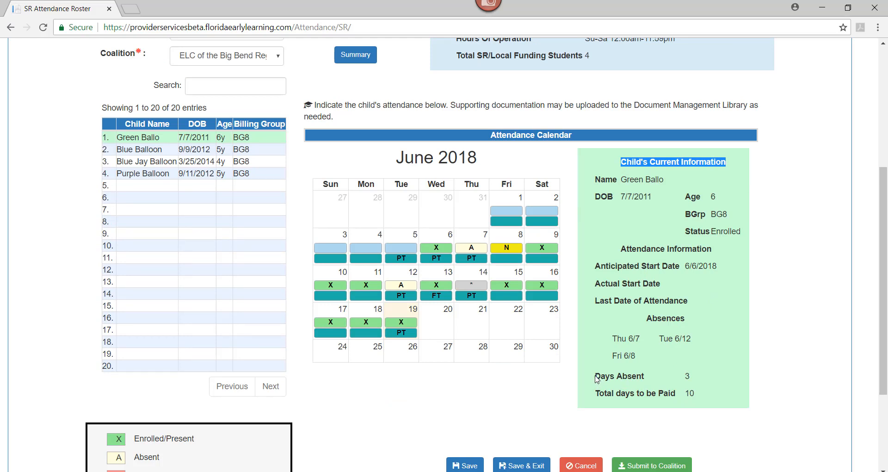
{"action": "left_click_drag", "start_coordinate": [596, 379], "coordinate": [709, 381]}
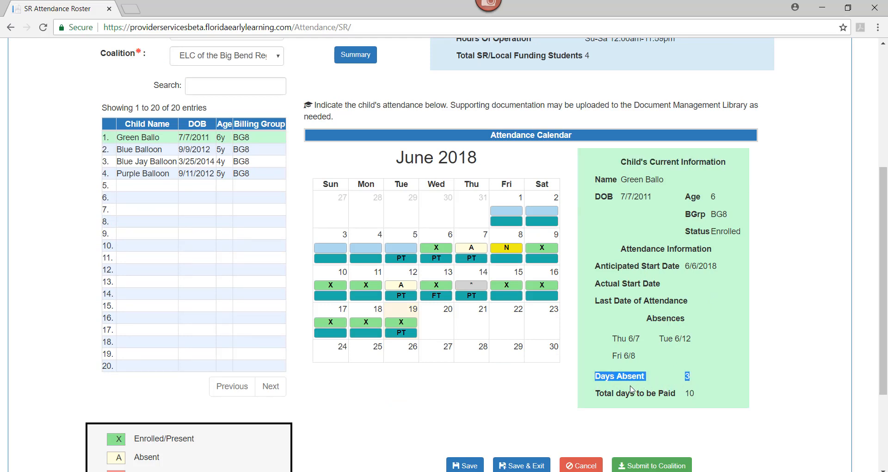
{"action": "left_click_drag", "start_coordinate": [596, 396], "coordinate": [681, 401]}
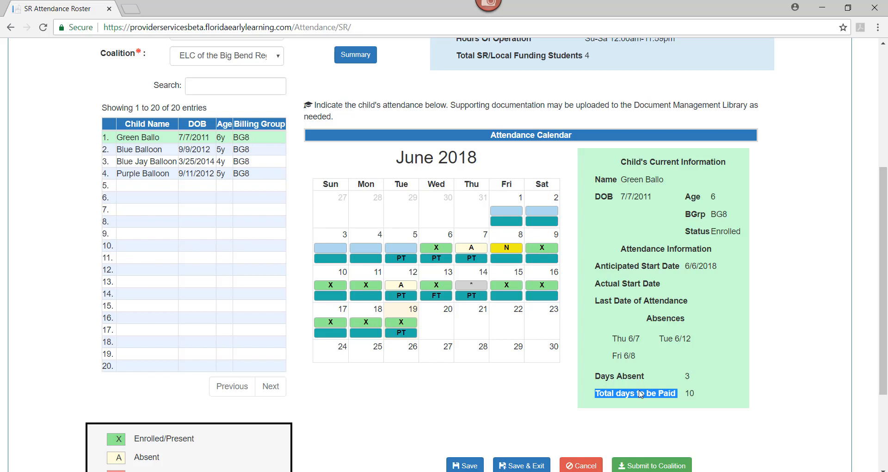
{"action": "left_click", "coordinate": [701, 397]}
{"action": "left_click_drag", "start_coordinate": [701, 397], "coordinate": [677, 379]}
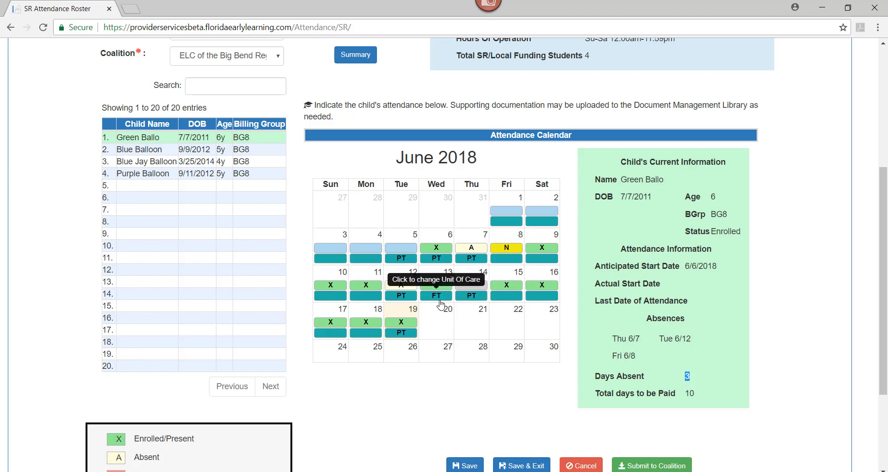
Step: Save the attendance changes without leaving the roster and acknowledge the confirmation
{"action": "scroll", "coordinate": [440, 330], "scroll_direction": "down", "scroll_amount": 1}
{"action": "scroll", "coordinate": [440, 330], "scroll_direction": "down", "scroll_amount": 1}
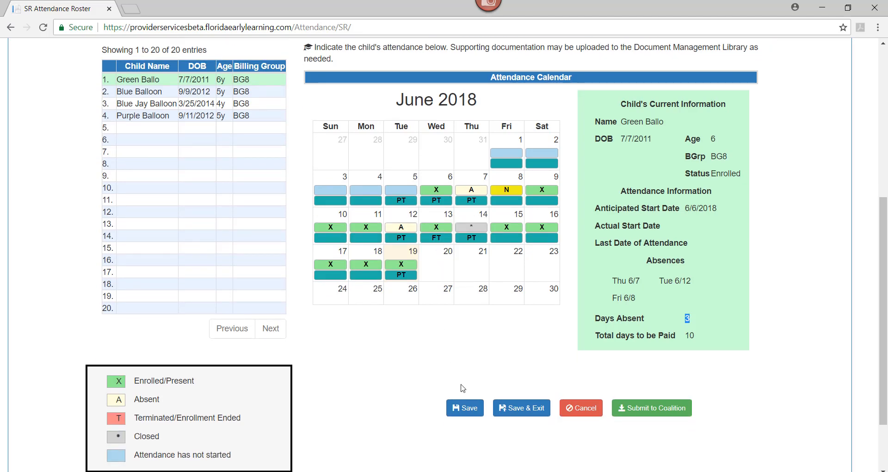
{"action": "left_click", "coordinate": [465, 412]}
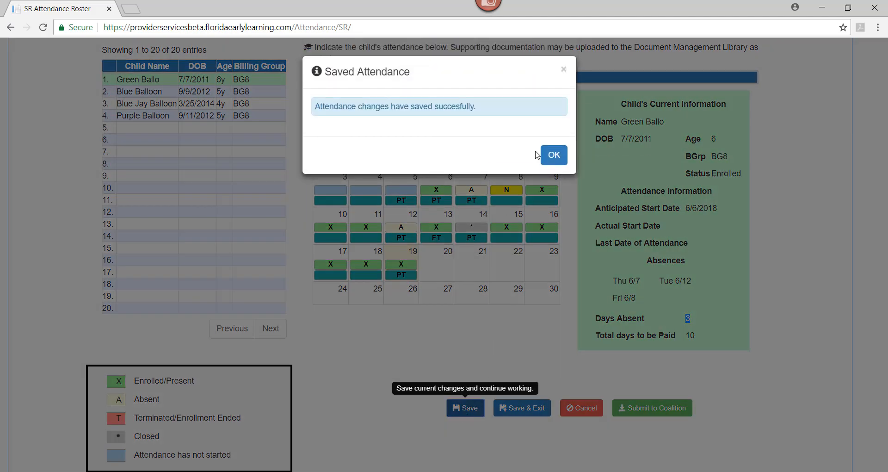
{"action": "left_click", "coordinate": [554, 155]}
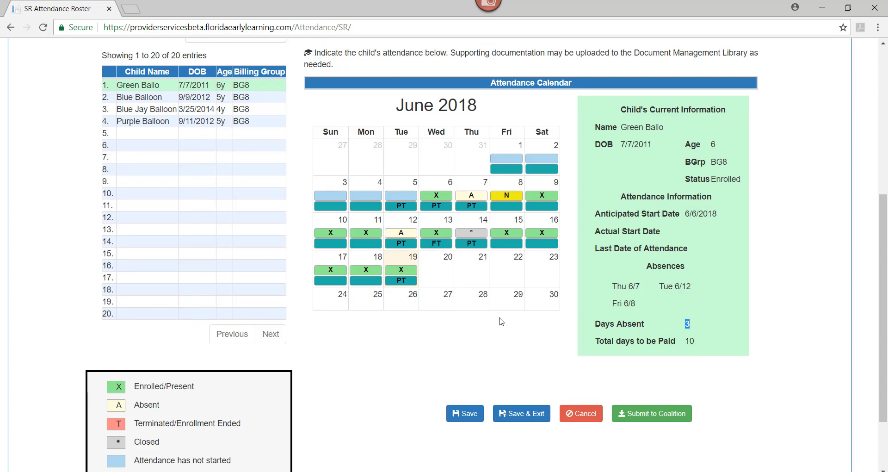
Step: Open the June 2018 attendance summary for all students
{"action": "scroll", "coordinate": [501, 321], "scroll_direction": "up", "scroll_amount": 1}
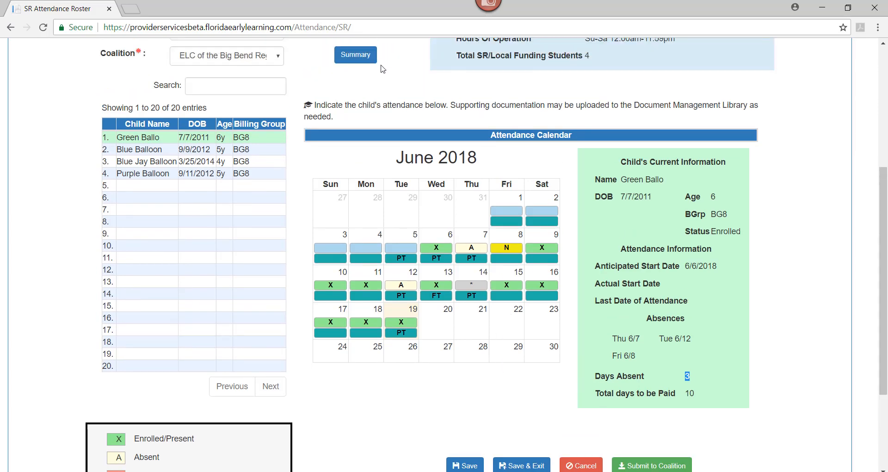
{"action": "scroll", "coordinate": [382, 65], "scroll_direction": "up", "scroll_amount": 2}
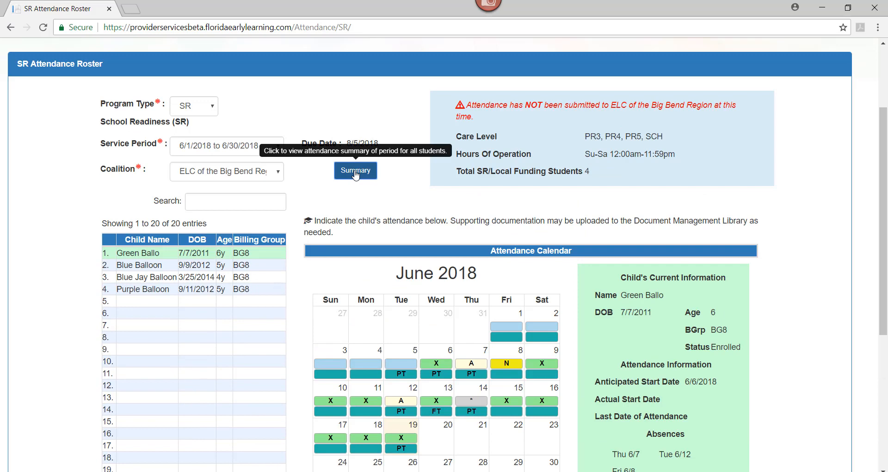
{"action": "left_click", "coordinate": [356, 171]}
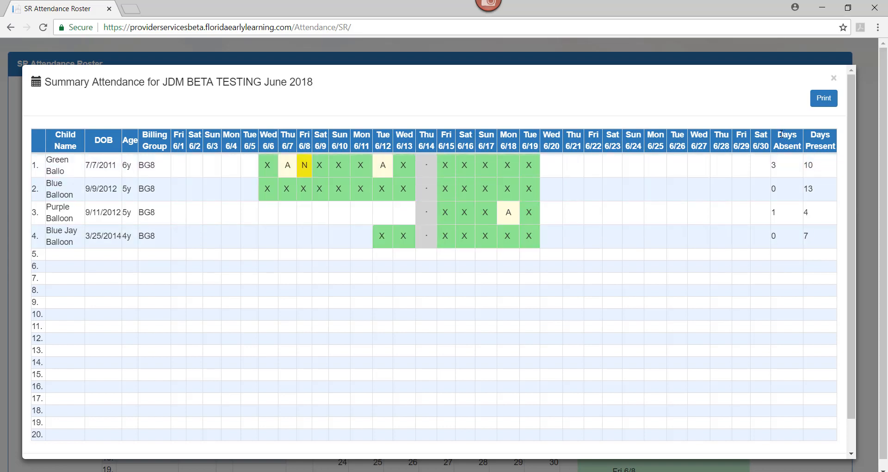
Step: Examine the days absent and days present columns of the June 2018 attendance summary, along with its print option
{"action": "left_click_drag", "start_coordinate": [800, 143], "coordinate": [800, 156]}
{"action": "left_click", "coordinate": [820, 148]}
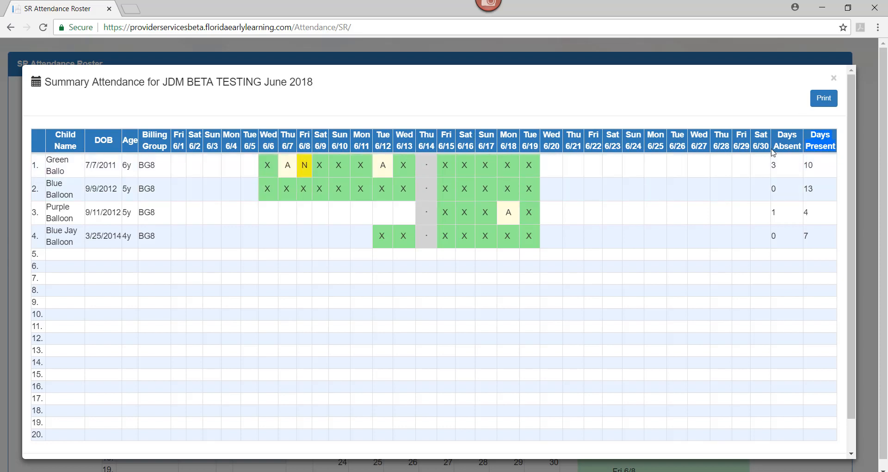
{"action": "scroll", "coordinate": [727, 167], "scroll_direction": "down", "scroll_amount": 2}
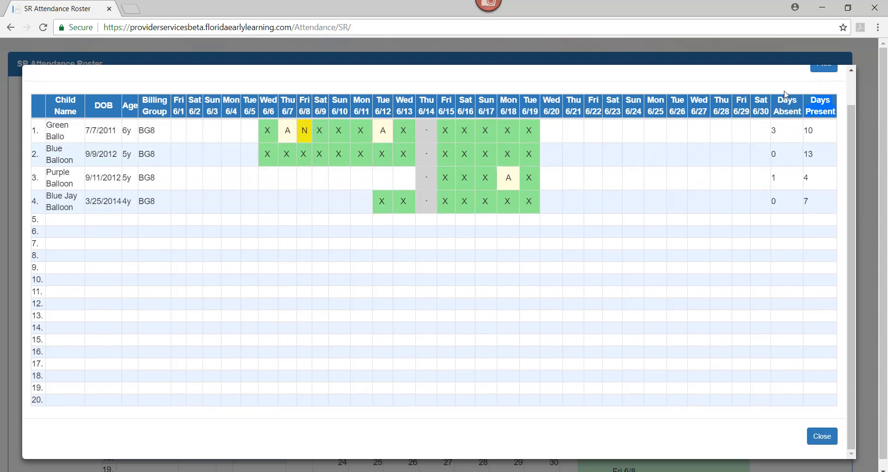
{"action": "scroll", "coordinate": [818, 130], "scroll_direction": "up", "scroll_amount": 2}
{"action": "left_click", "coordinate": [824, 99]}
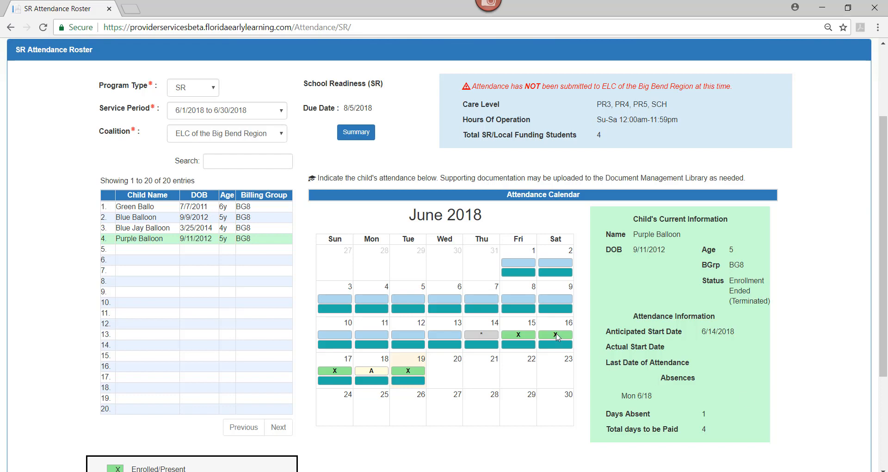
Step: Open the list of School Readiness enrollments for viewing and editing
{"action": "scroll", "coordinate": [488, 267], "scroll_direction": "up", "scroll_amount": 3}
{"action": "left_click", "coordinate": [234, 123]}
{"action": "mouse_move", "coordinate": [242, 162]}
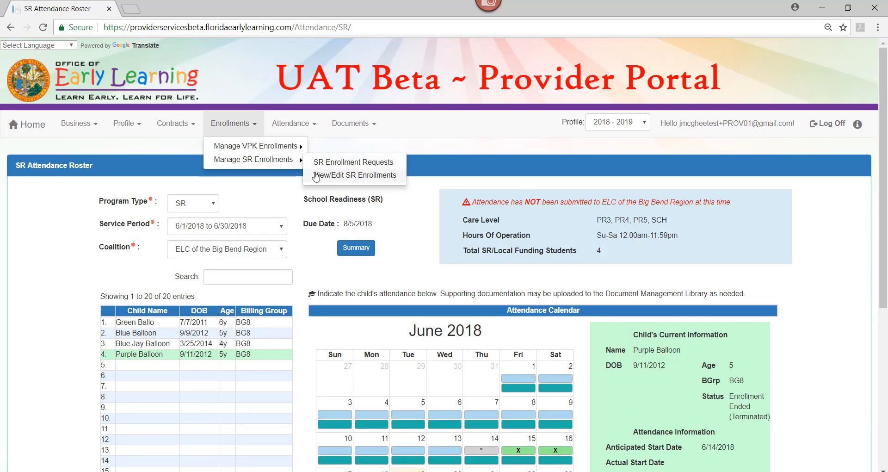
{"action": "left_click", "coordinate": [329, 180]}
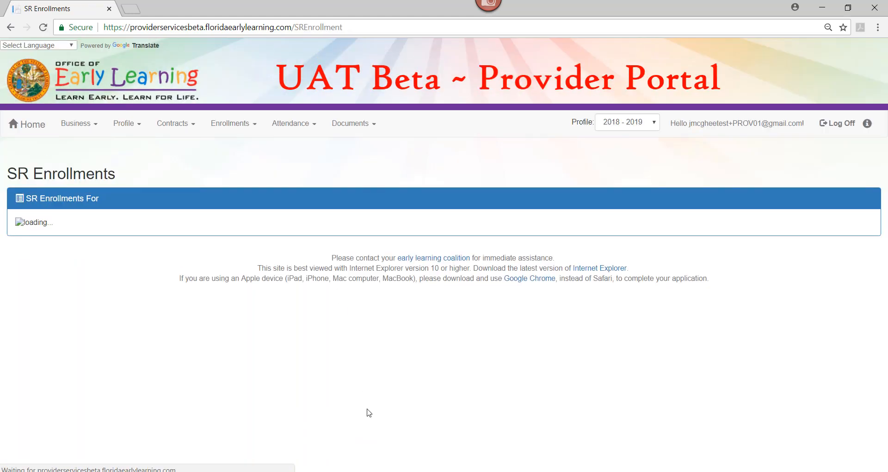
Step: Examine the enrollment end date and status of the fourth child in the SR enrollments table
{"action": "scroll", "coordinate": [360, 399], "scroll_direction": "down", "scroll_amount": 3}
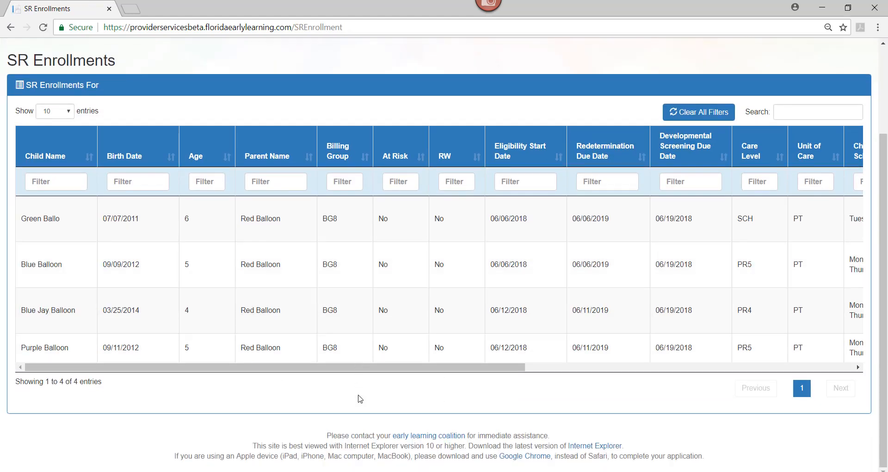
{"action": "left_click_drag", "start_coordinate": [324, 367], "coordinate": [749, 392]}
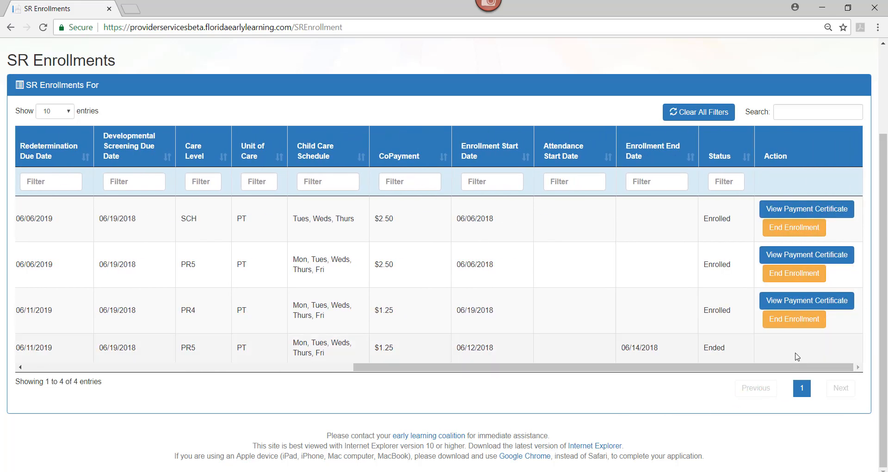
{"action": "left_click_drag", "start_coordinate": [797, 347], "coordinate": [561, 357]}
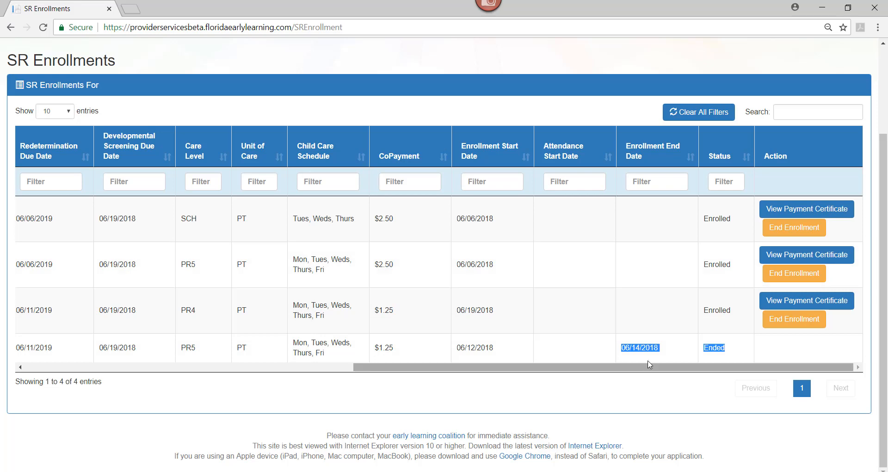
{"action": "left_click_drag", "start_coordinate": [626, 367], "coordinate": [148, 366]}
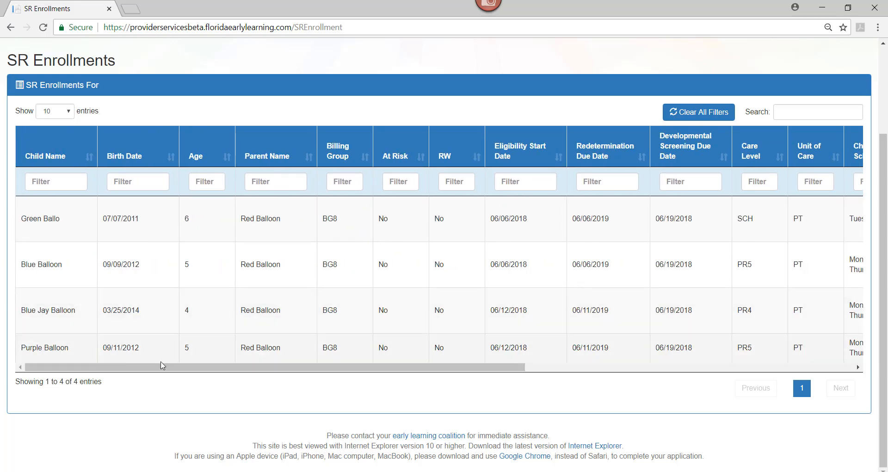
Step: Return to the SR attendance roster to manage School Readiness attendance
{"action": "scroll", "coordinate": [163, 366], "scroll_direction": "up", "scroll_amount": 3}
{"action": "left_click", "coordinate": [289, 124]}
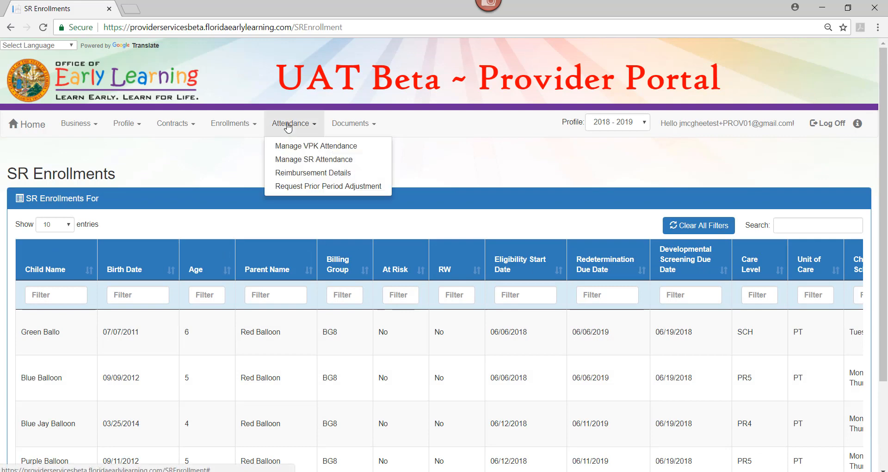
{"action": "left_click", "coordinate": [291, 159]}
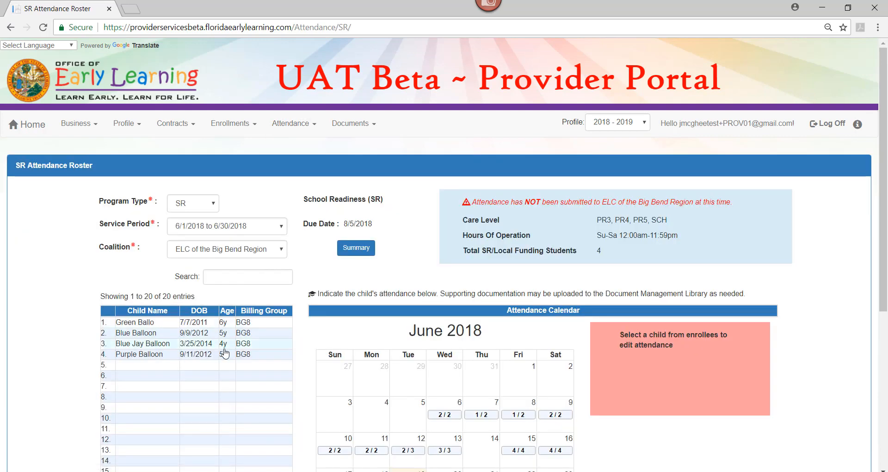
Step: Select the fourth child on the roster and examine the June 2018 attendance calendar and the child's enrollment status
{"action": "left_click", "coordinate": [147, 354]}
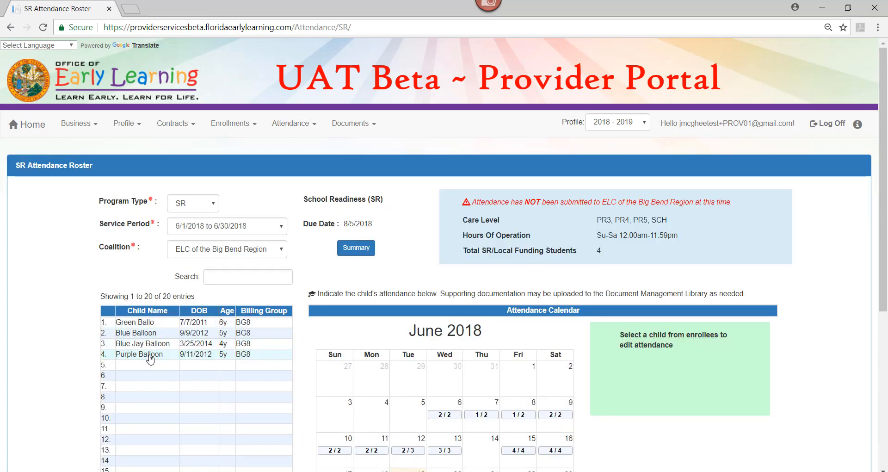
{"action": "scroll", "coordinate": [338, 358], "scroll_direction": "down", "scroll_amount": 3}
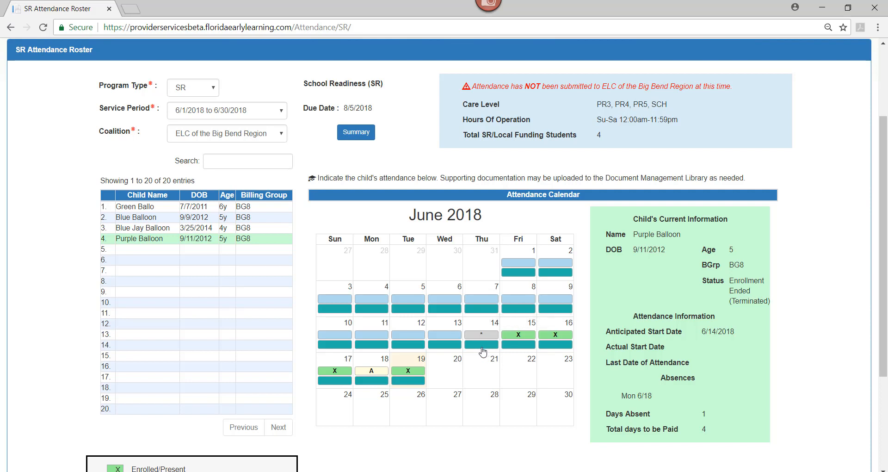
{"action": "mouse_move", "coordinate": [483, 340]}
{"action": "left_click_drag", "start_coordinate": [703, 285], "coordinate": [768, 302]}
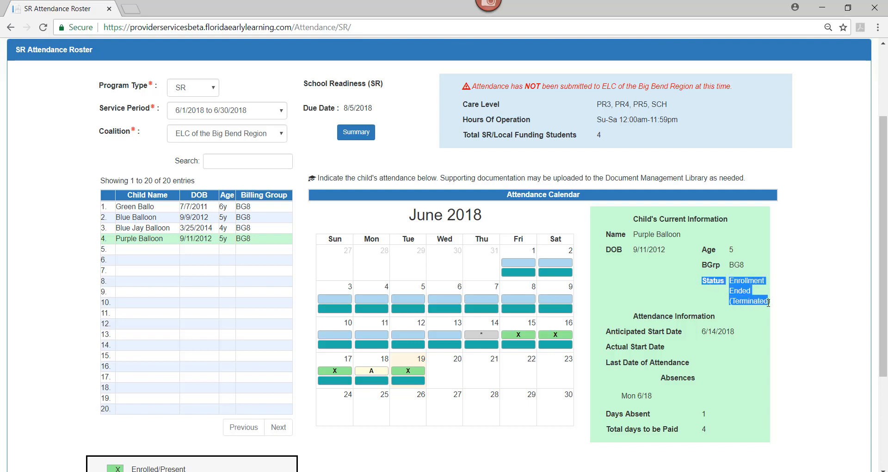